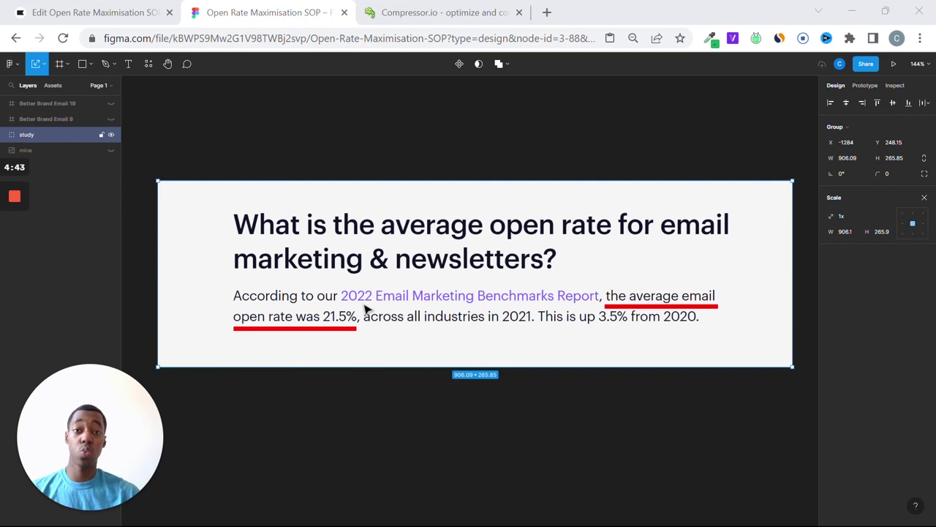
Show the 'mine' campaign stats table layer, hide the 'study' benchmark image, and scroll to the table header.
left_click(110, 150)
left_click(111, 134)
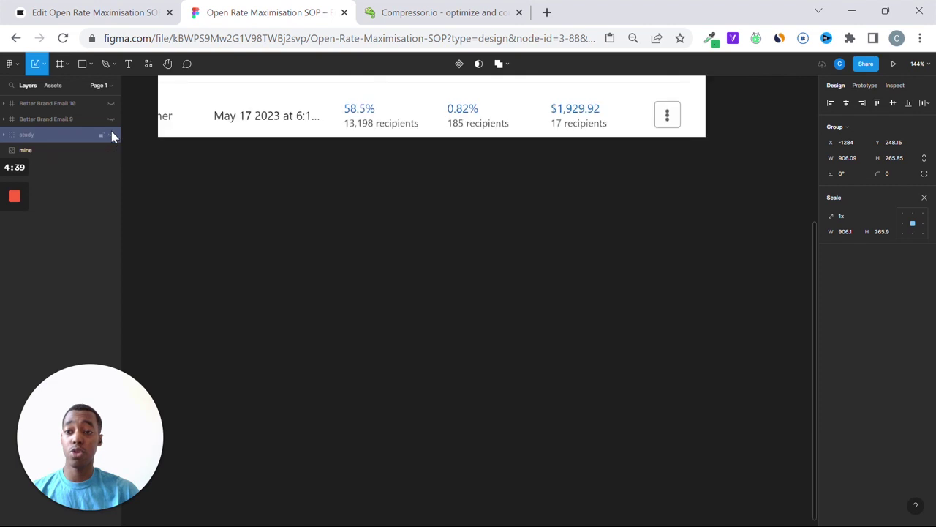
scroll(468, 242, "up", 5)
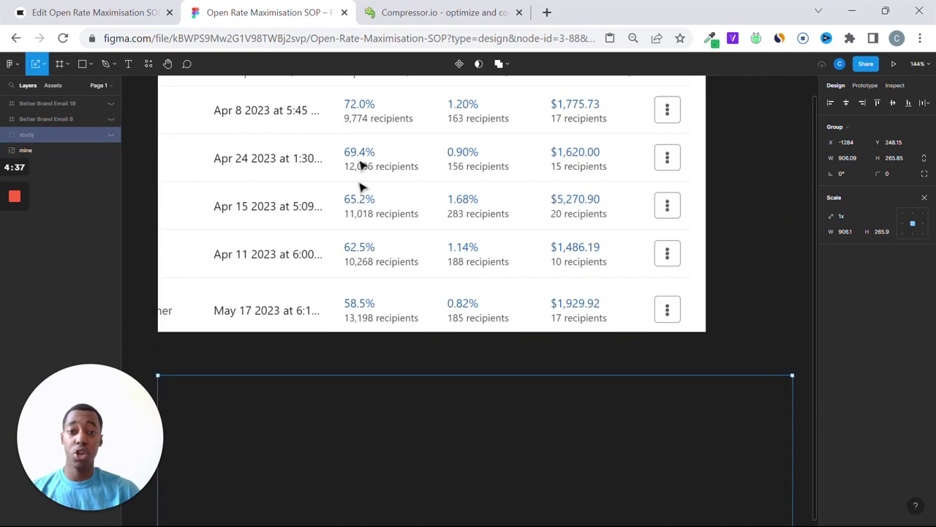
scroll(468, 248, "up", 1)
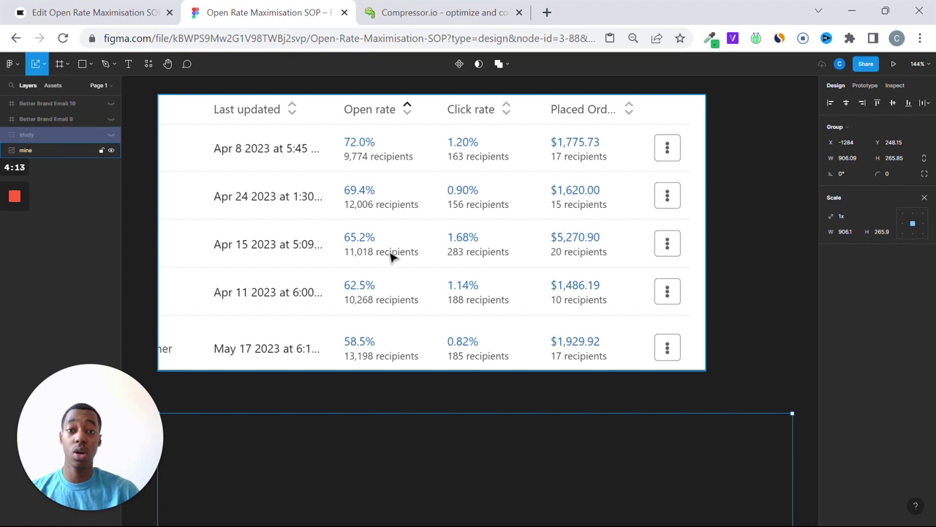
Hide the stats table and draw a first slice fitted around the email's heading.
left_click(111, 149)
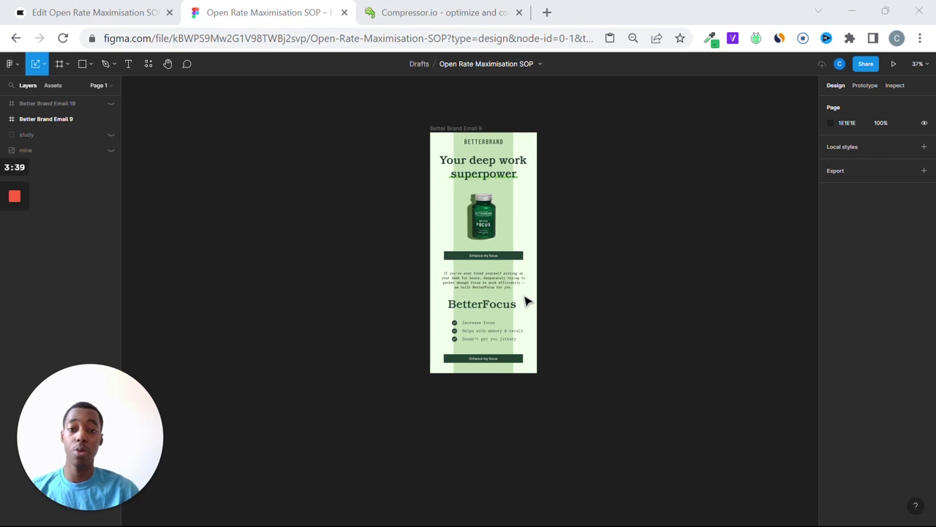
left_click(373, 138)
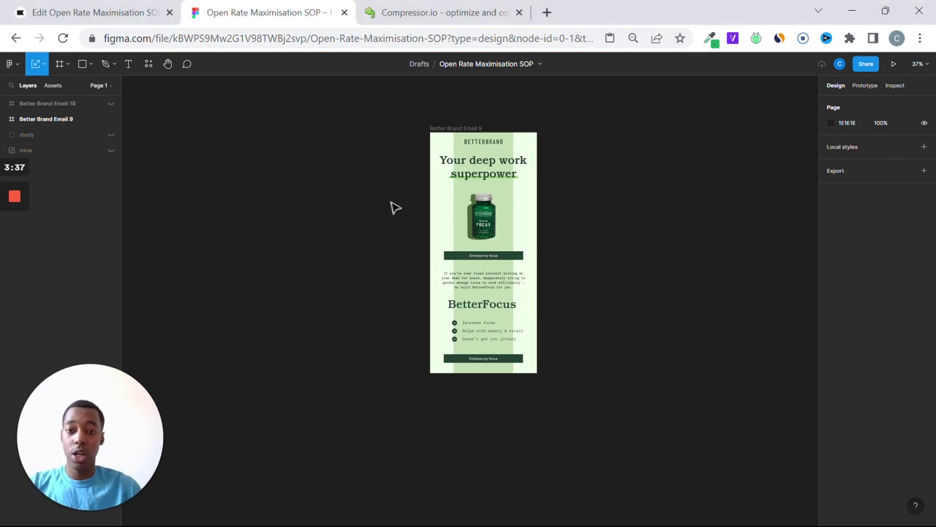
key("s")
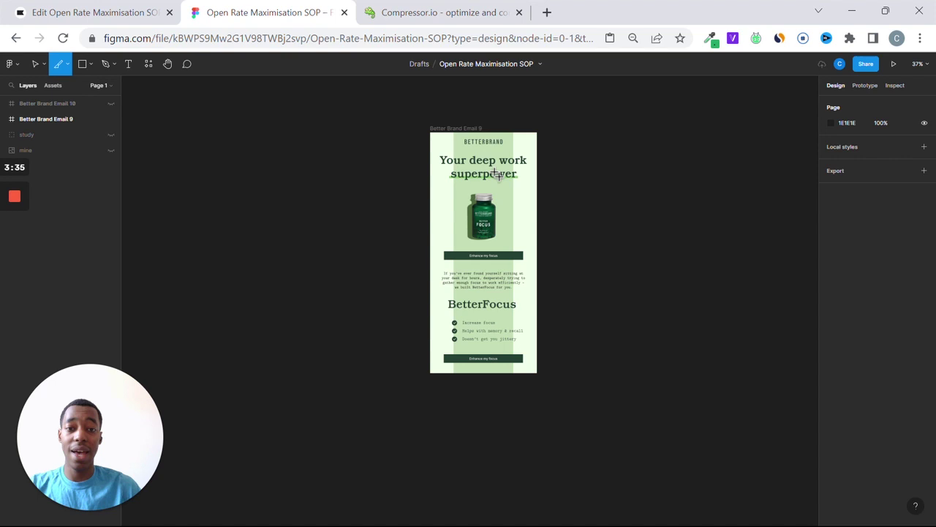
left_click_drag(430, 133, 539, 189)
scroll(524, 191, "up", 5)
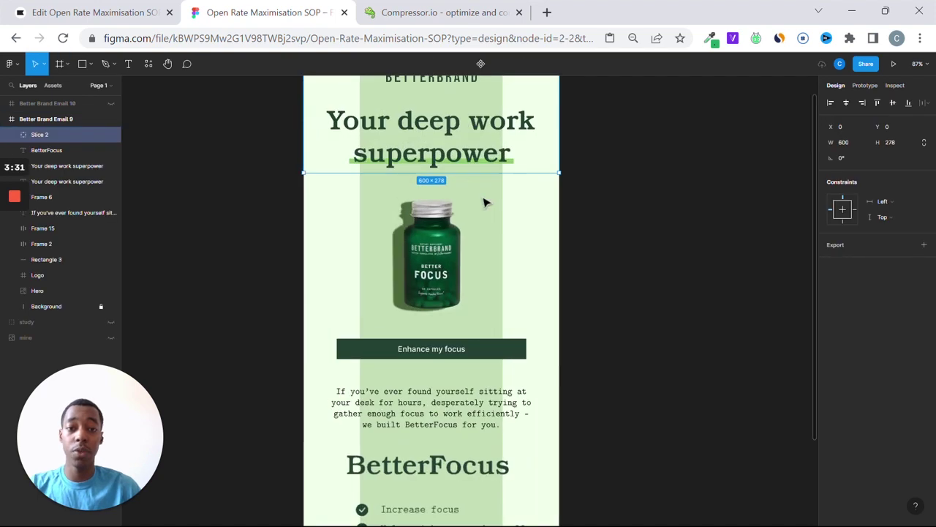
scroll(487, 208, "up", 2)
left_click_drag(495, 226, 473, 239)
Copy the slice down and fit copies over the bottle image (600×318) and first button (600×133).
scroll(541, 160, "down", 1)
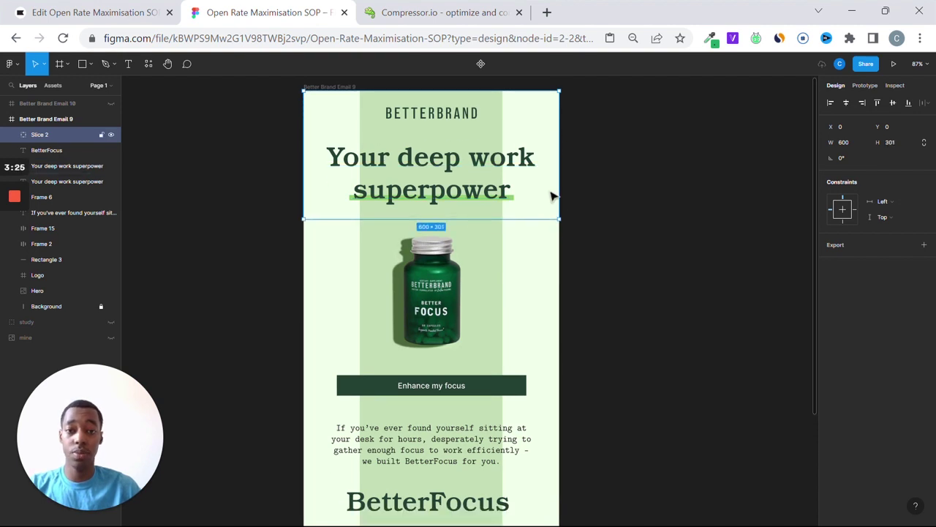
left_click_drag(497, 151, 493, 278, "alt")
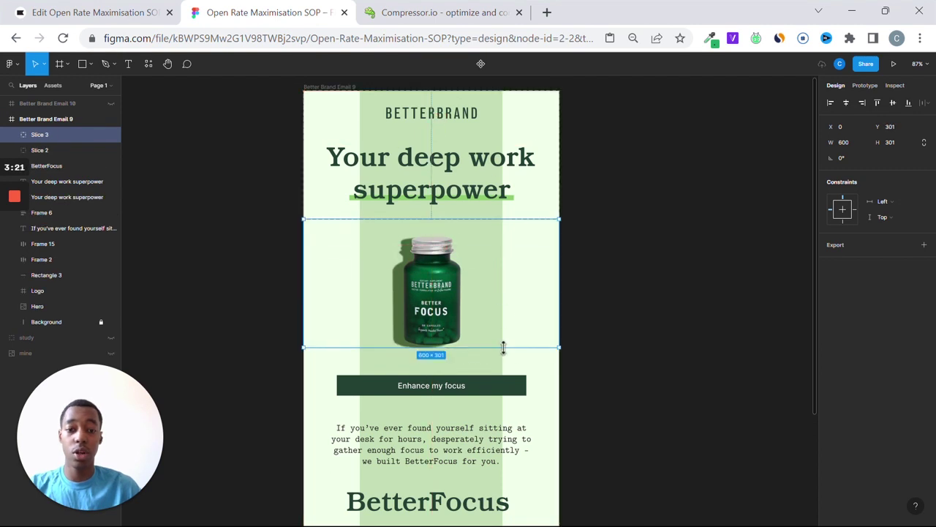
left_click_drag(502, 349, 505, 355)
scroll(507, 310, "down", 2)
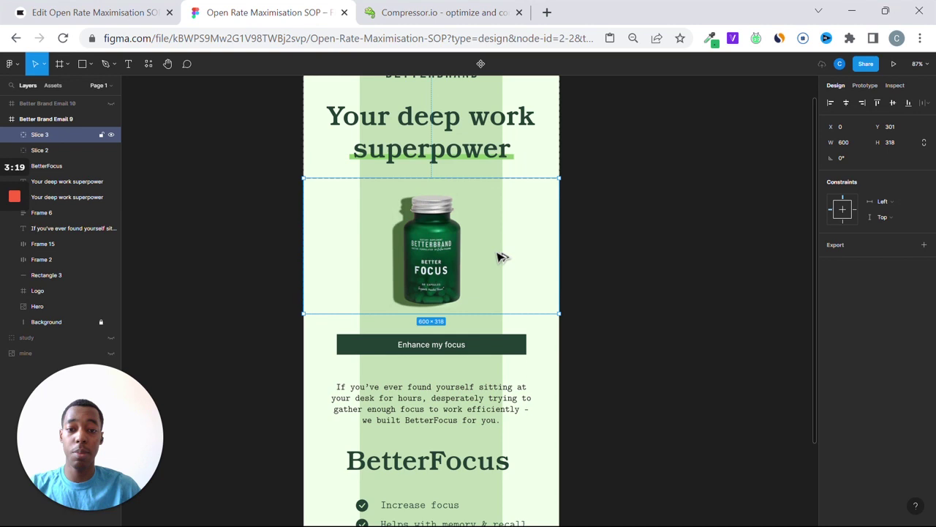
left_click_drag(502, 257, 501, 395, "alt")
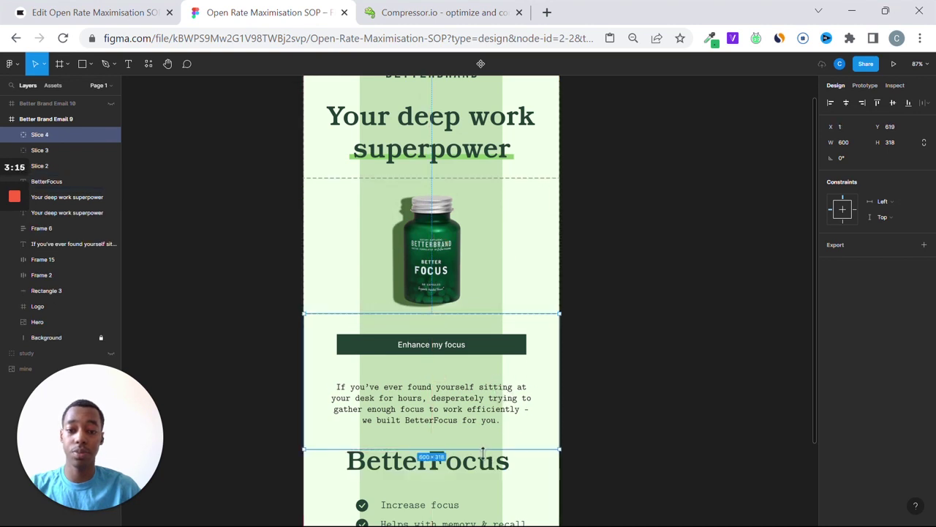
left_click_drag(483, 450, 476, 370)
scroll(504, 395, "down", 4)
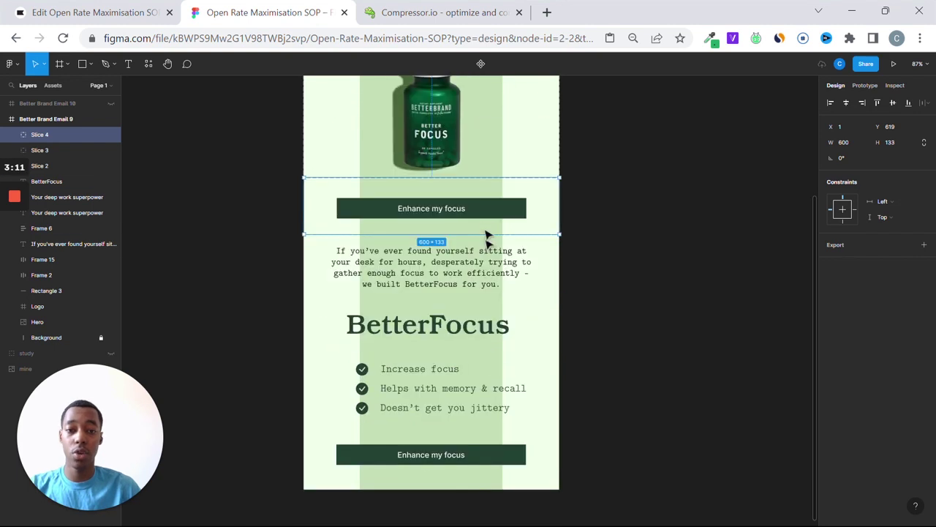
Copy the button slice down onto the BetterFocus section as a 600×446 slice.
left_click_drag(490, 227, 501, 492, "alt")
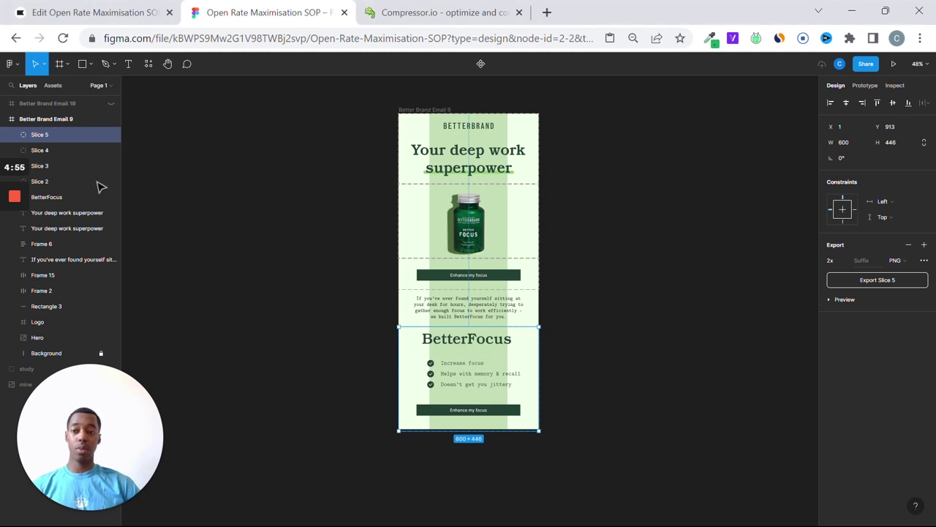
Export Slice 2, Slice 3, Slice 4 and Slice 5 as PNG files one by one.
left_click(45, 180)
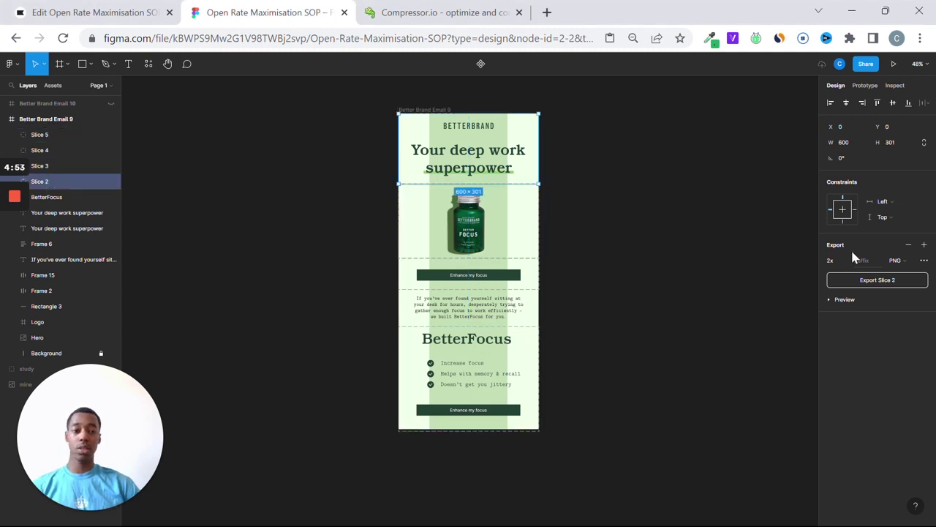
left_click(871, 282)
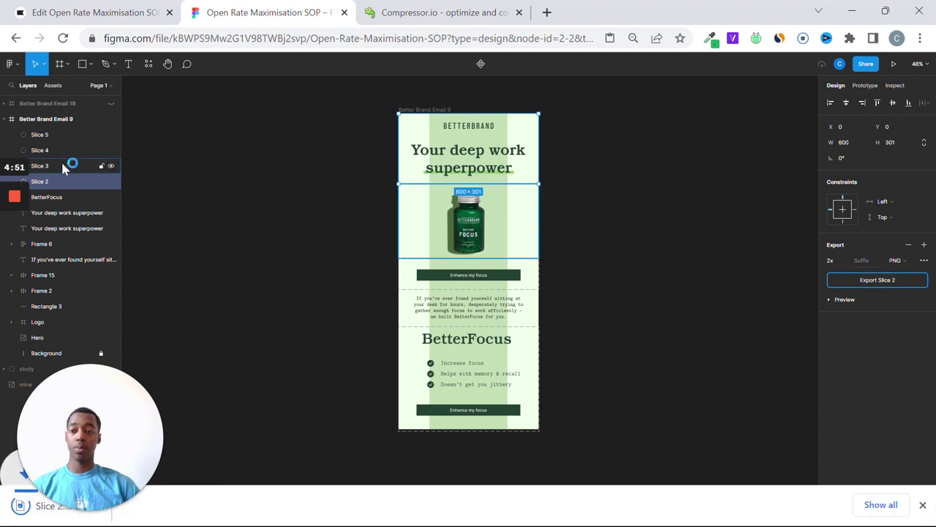
left_click(82, 162)
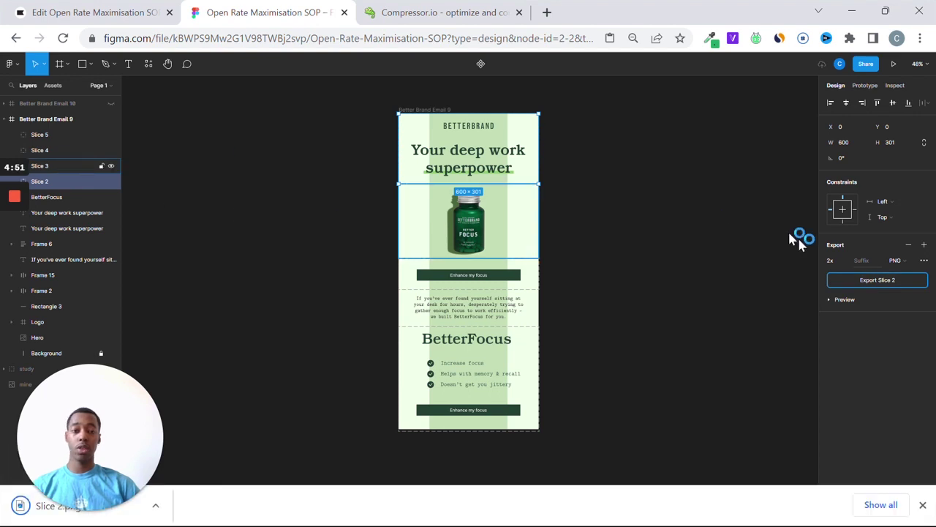
left_click(860, 282)
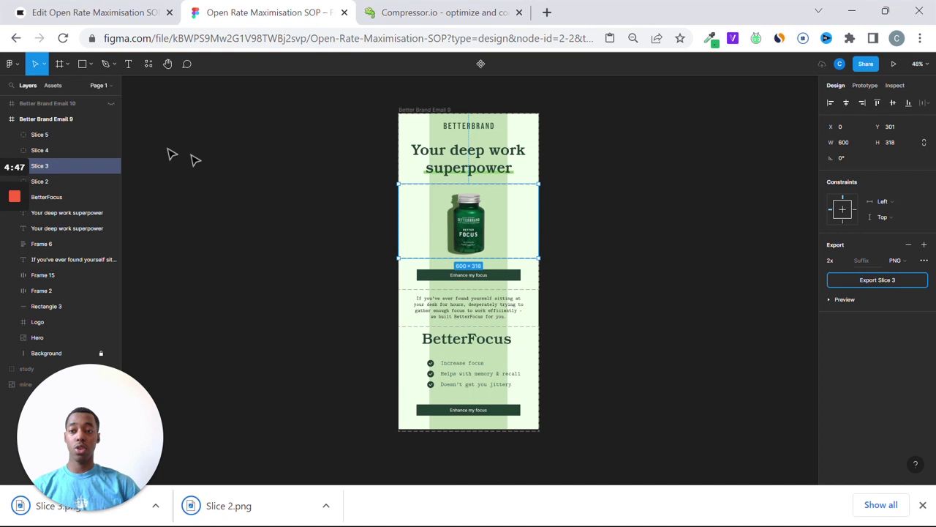
left_click(49, 150)
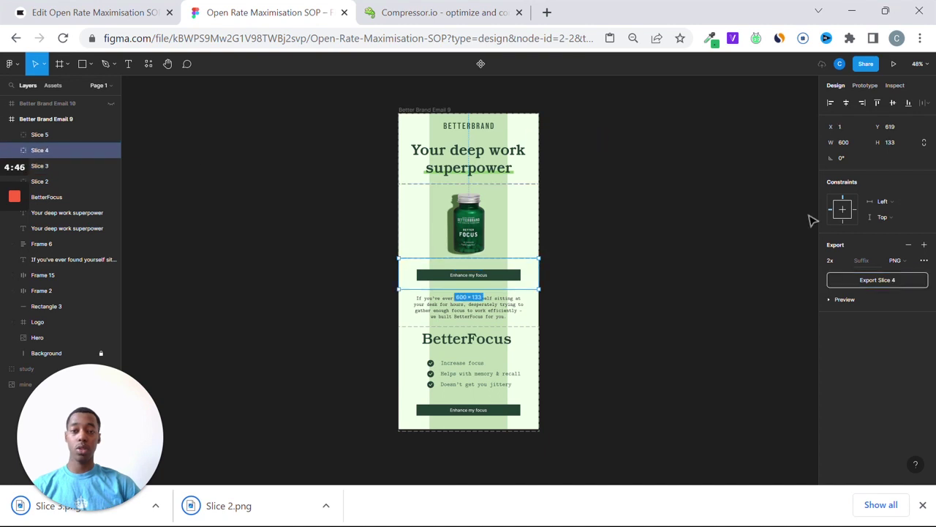
left_click(46, 136)
left_click(876, 279)
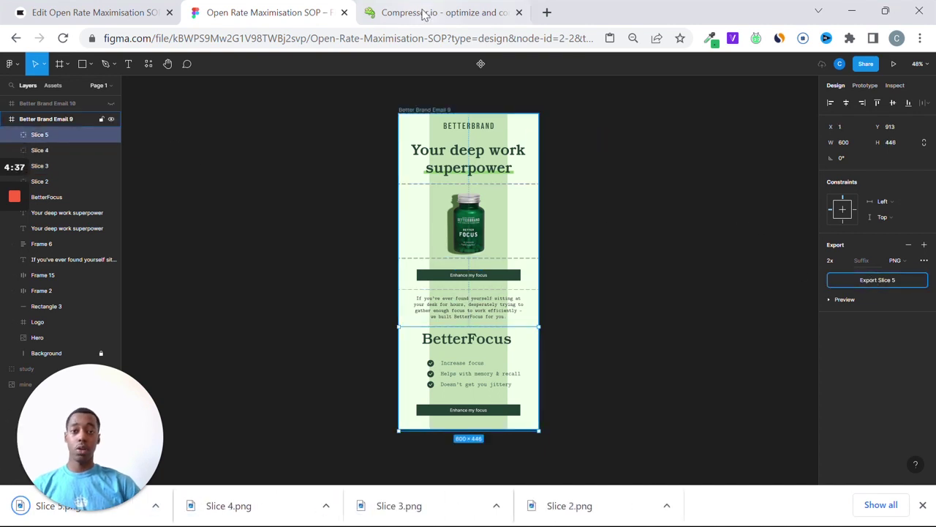
Upload Slice 2 to Slice 5 PNGs to compressor.io and download the compressed copies.
left_click(425, 13)
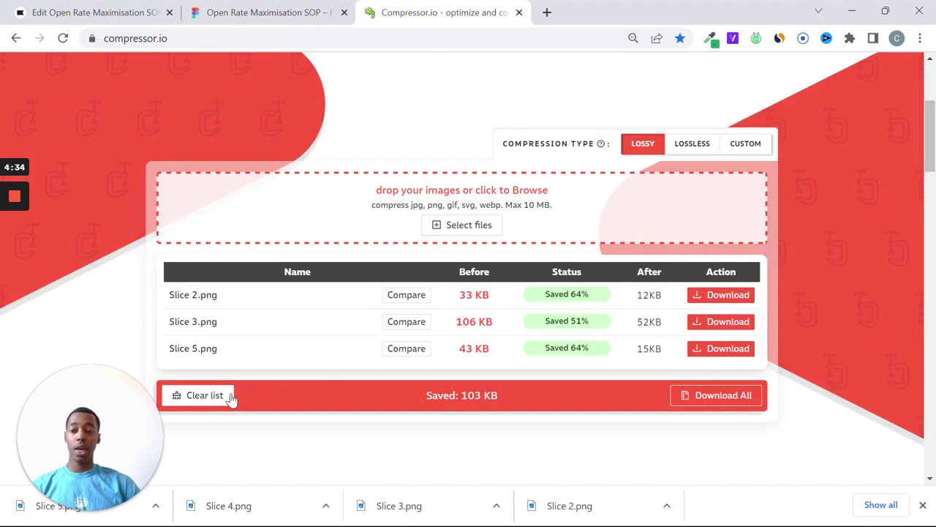
left_click(215, 397)
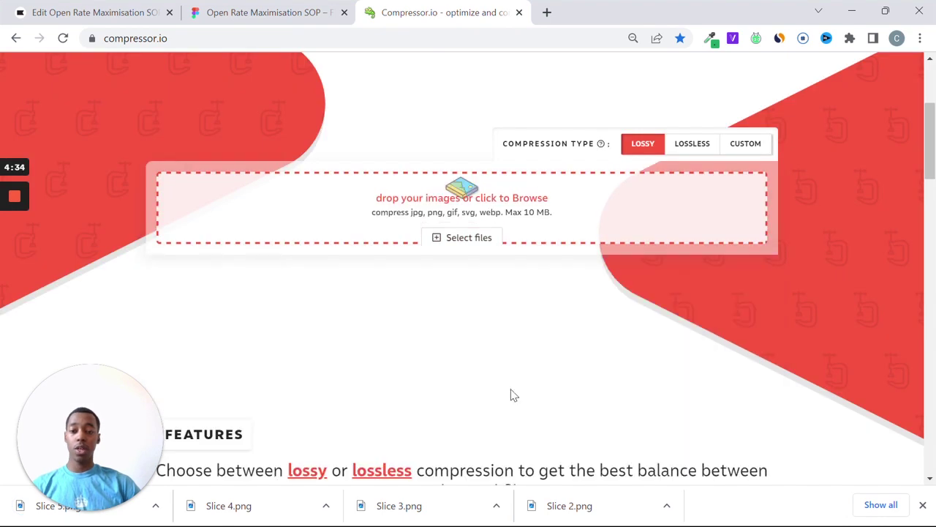
left_click_drag(598, 487, 563, 267)
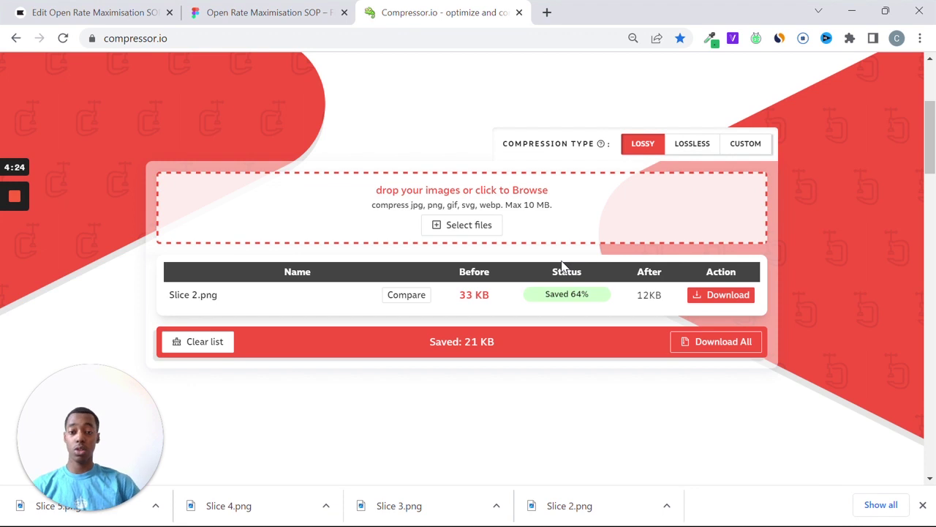
left_click_drag(445, 510, 498, 204)
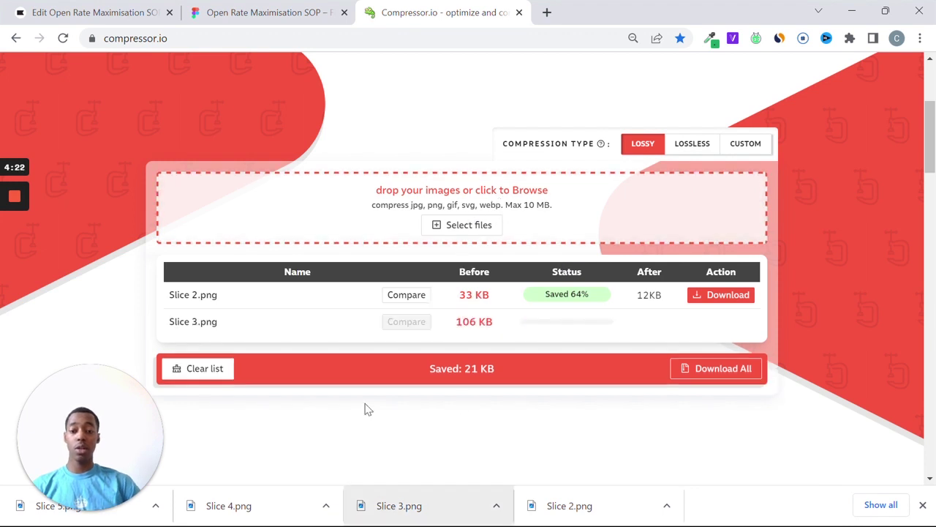
left_click_drag(403, 191, 403, 192)
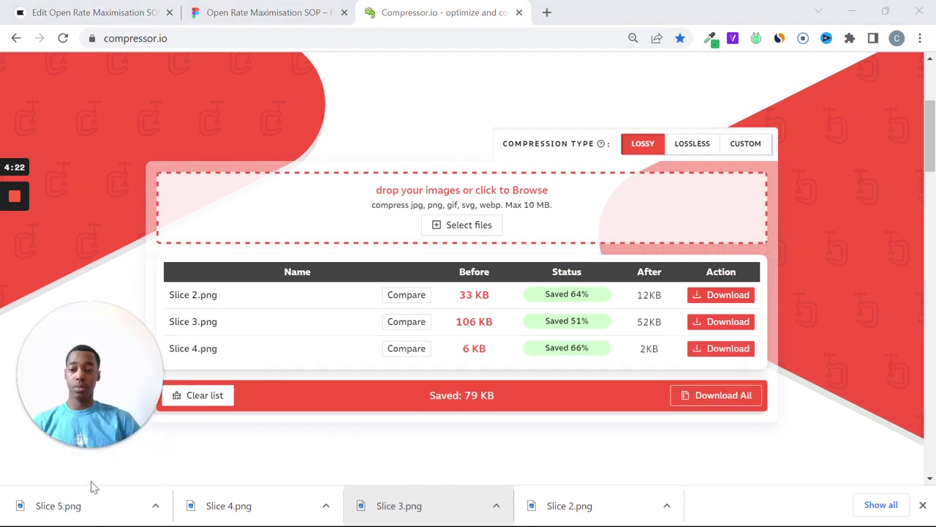
left_click_drag(95, 505, 562, 293)
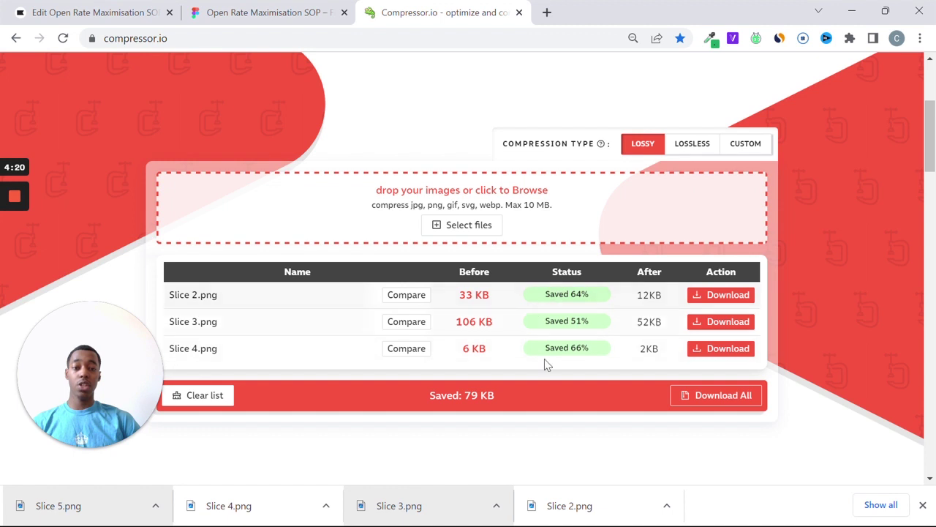
left_click_drag(110, 504, 363, 262)
left_click(728, 299)
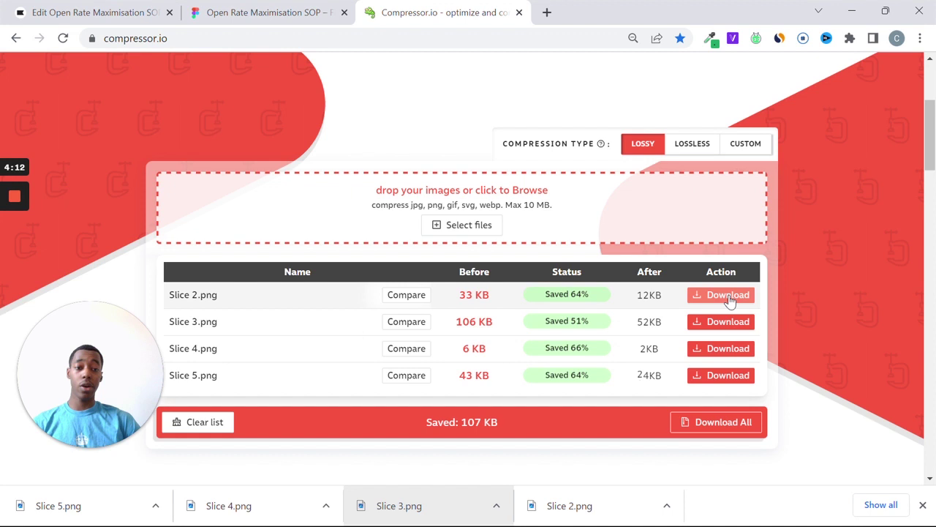
left_click(724, 325)
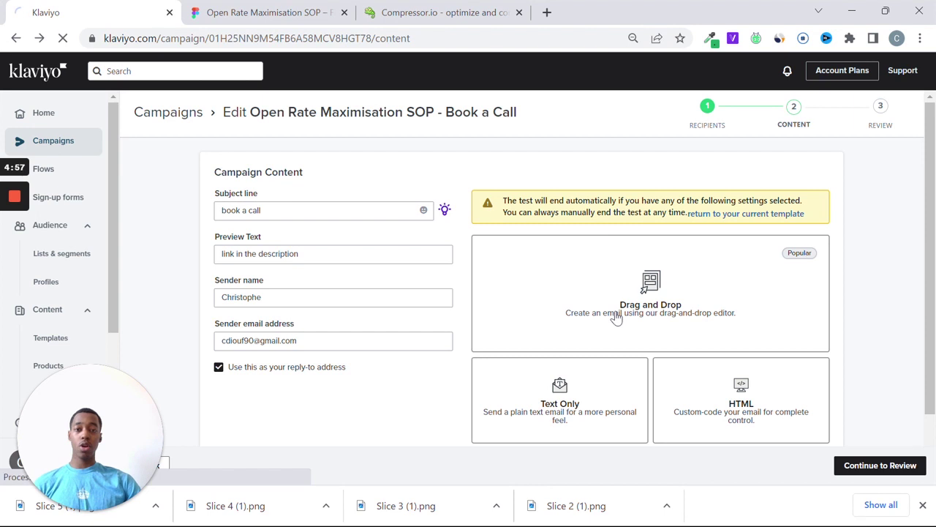
Choose the drag-and-drop editor and start from the Basic 1 Column template.
left_click(588, 308)
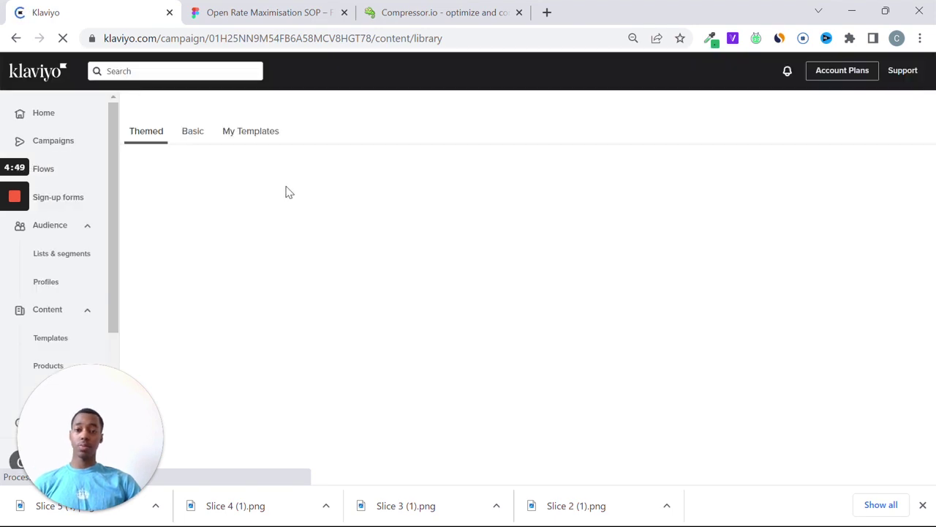
left_click(196, 151)
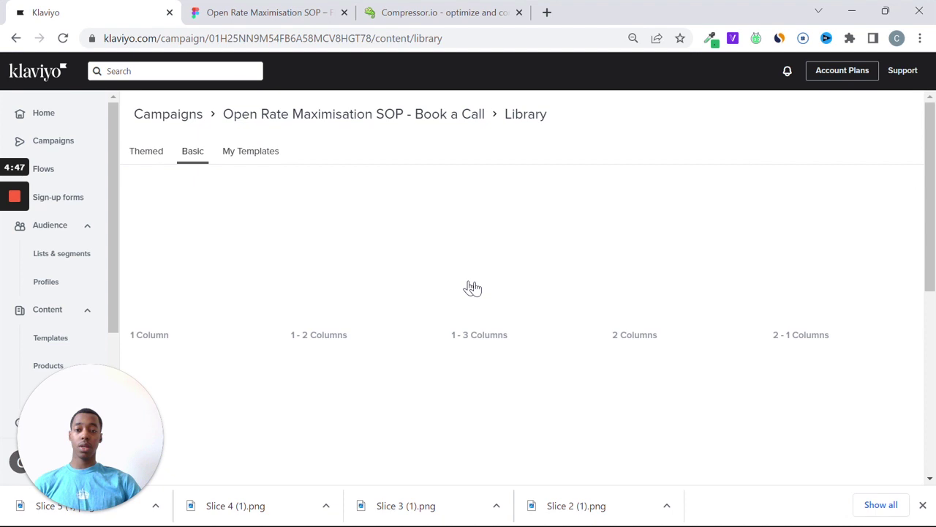
left_click(224, 251)
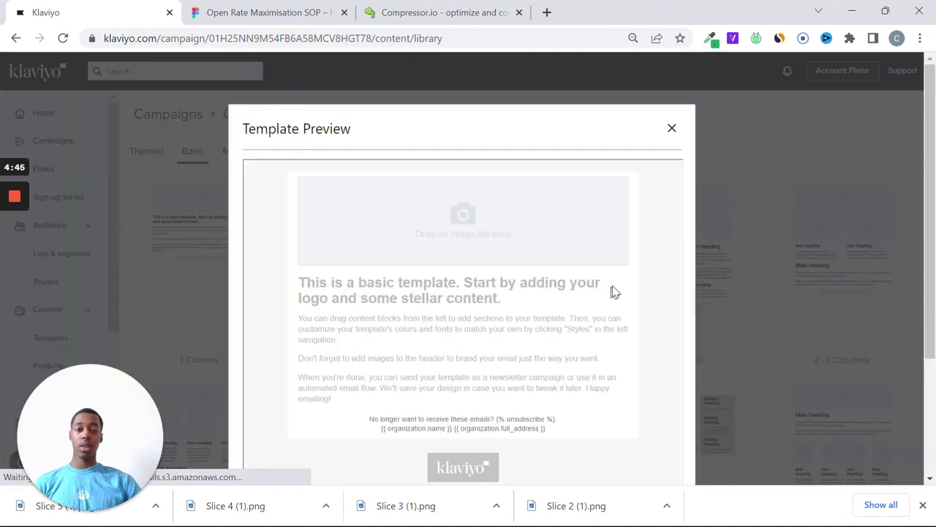
scroll(614, 293, "down", 2)
left_click(650, 412)
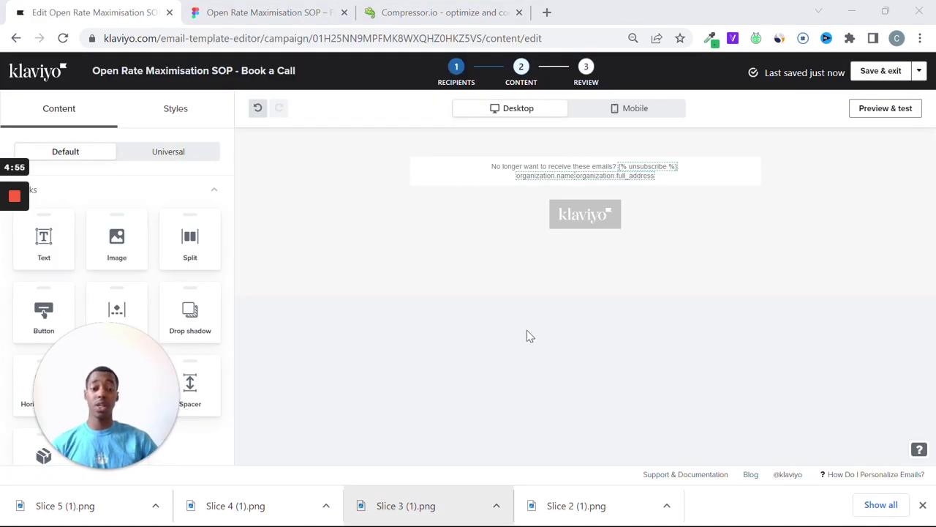
Drop the compressed hero, bottle, Enhance my focus button and BetterFocus slices onto the email in order.
left_click_drag(565, 510, 563, 173)
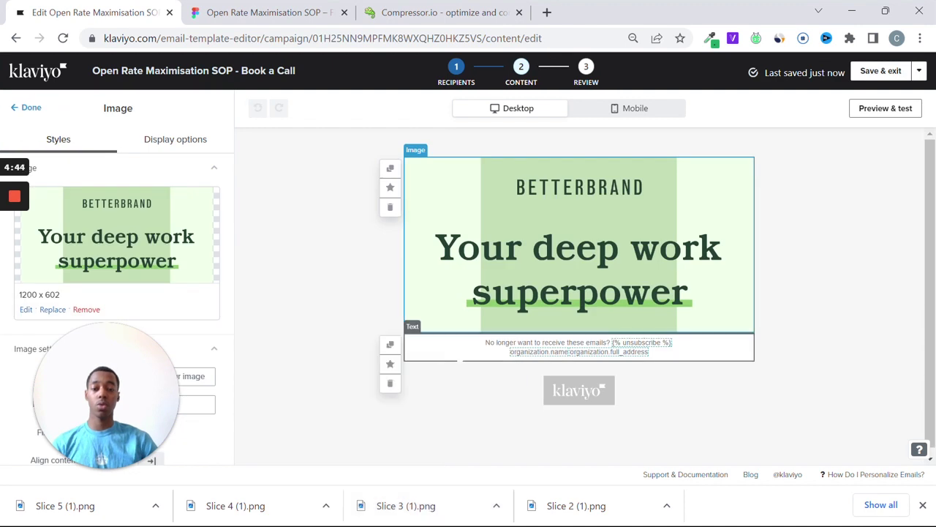
left_click_drag(556, 324, 556, 325)
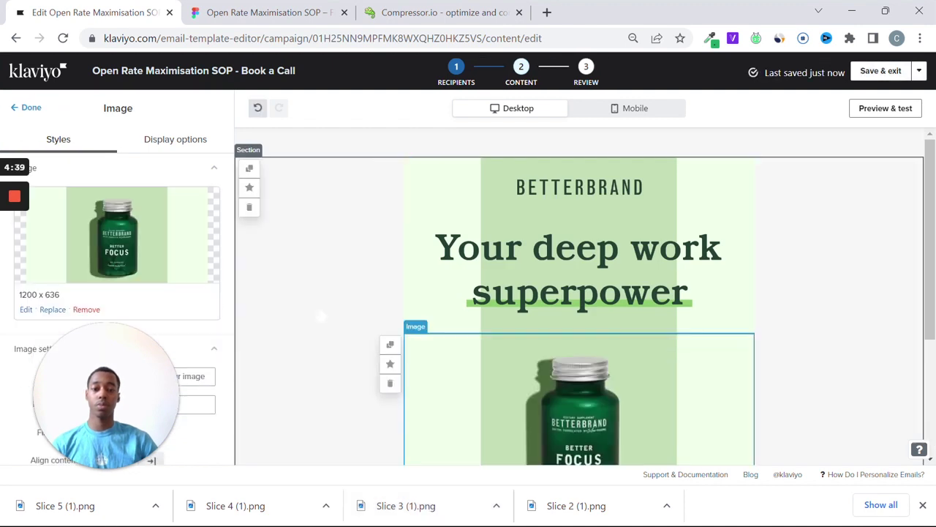
left_click_drag(318, 313, 541, 323)
left_click_drag(406, 505, 602, 330)
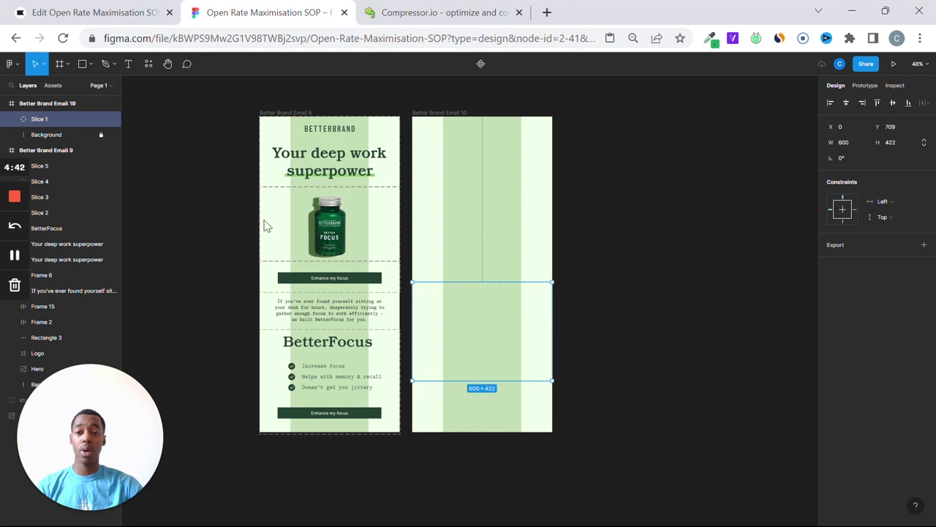
Add an export setting to the 600×422 Slice 1 in the Design panel.
left_click(834, 246)
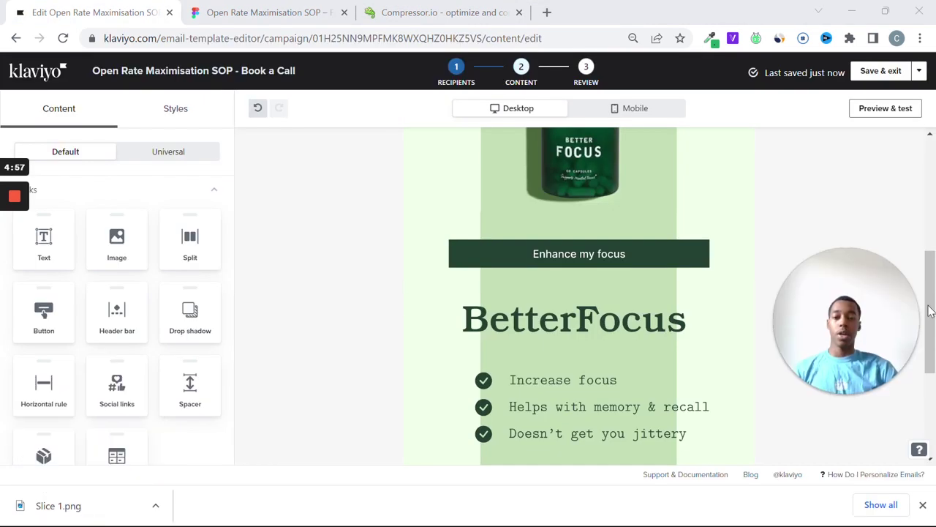
Insert a section below the Enhance my focus button with Slice 1.png as background and a text block inside.
scroll(136, 351, "down", 3)
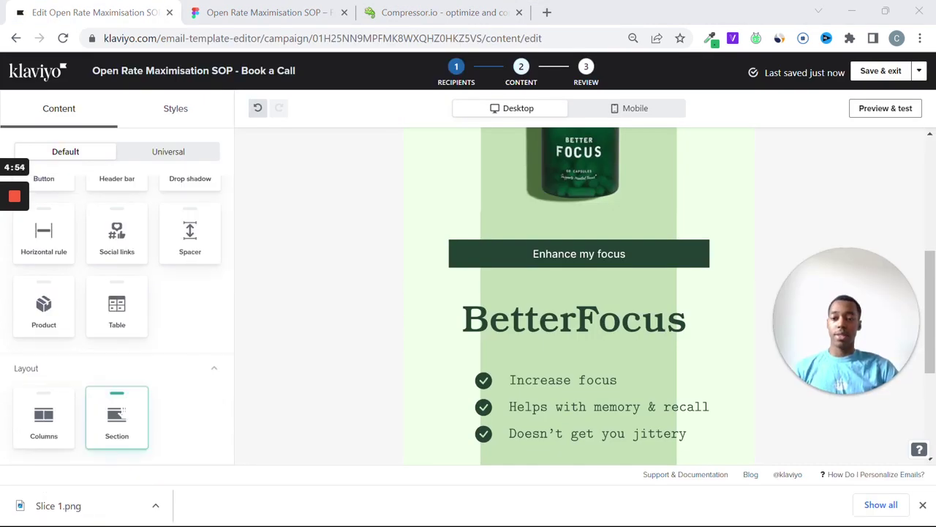
left_click_drag(123, 413, 543, 269)
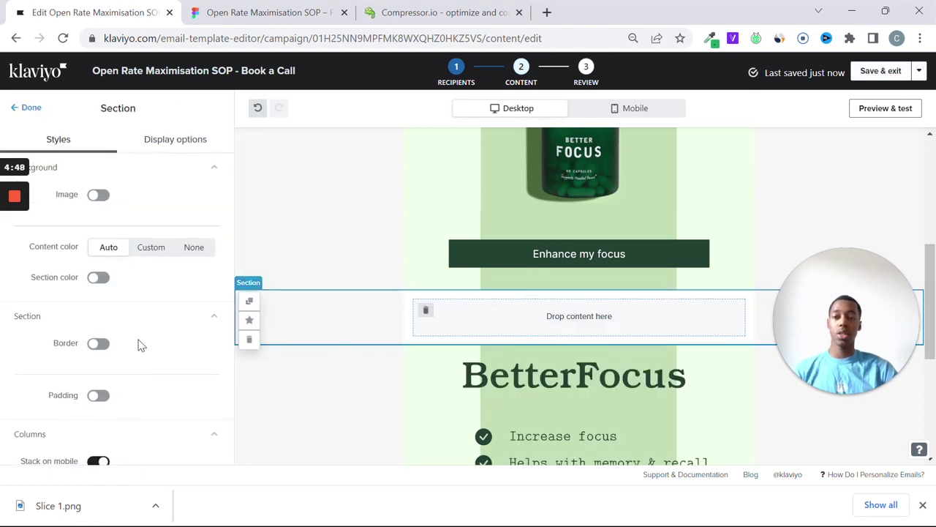
left_click(99, 195)
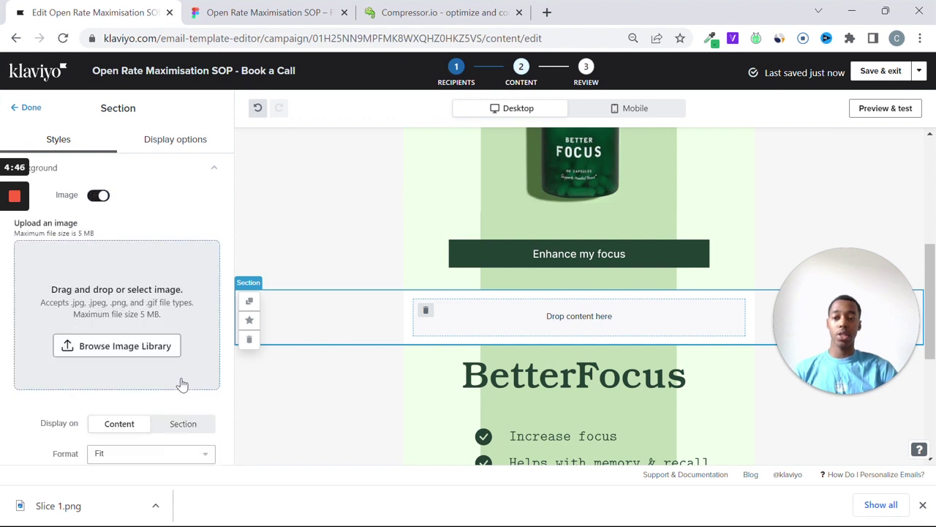
left_click_drag(119, 491, 136, 322)
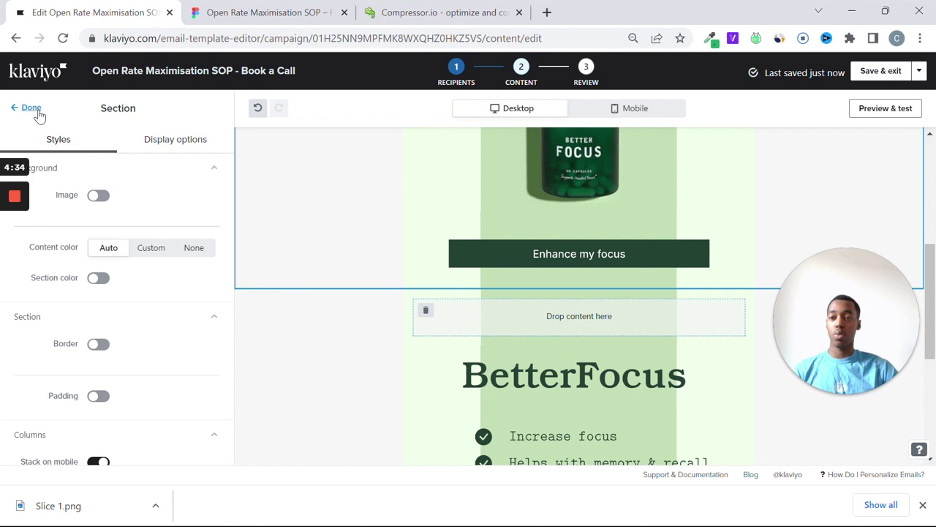
key("Escape")
left_click_drag(44, 236, 540, 328)
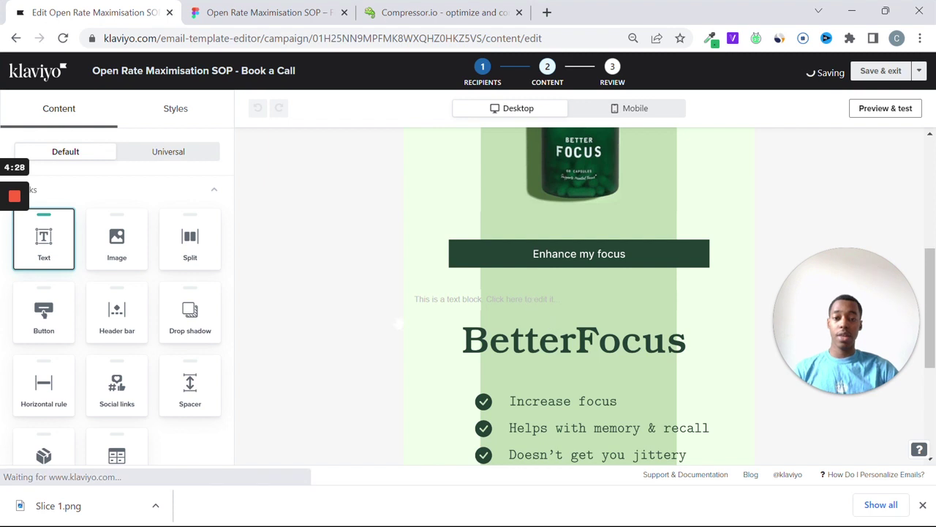
Replace the text block's placeholder with the sample text 'jgjvhvjhvjvj'.
left_click(485, 309)
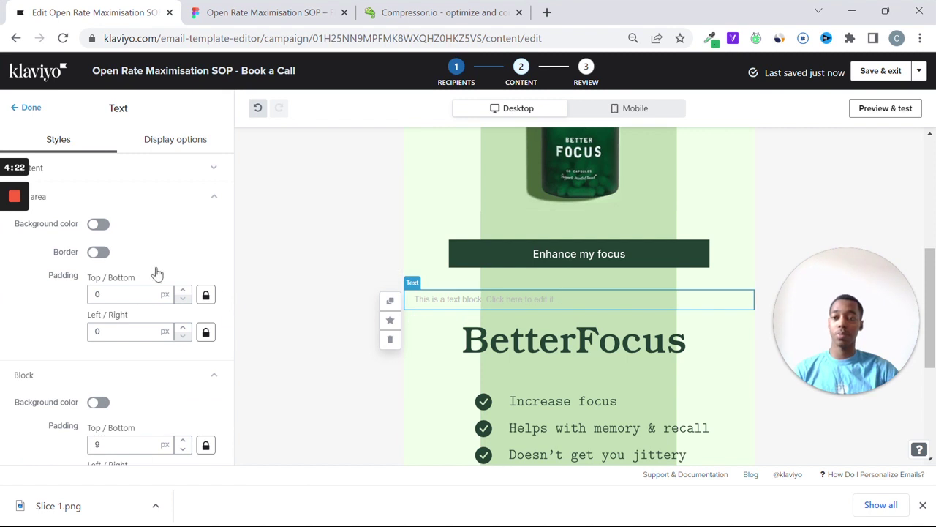
scroll(156, 265, "down", 1)
scroll(117, 197, "up", 1)
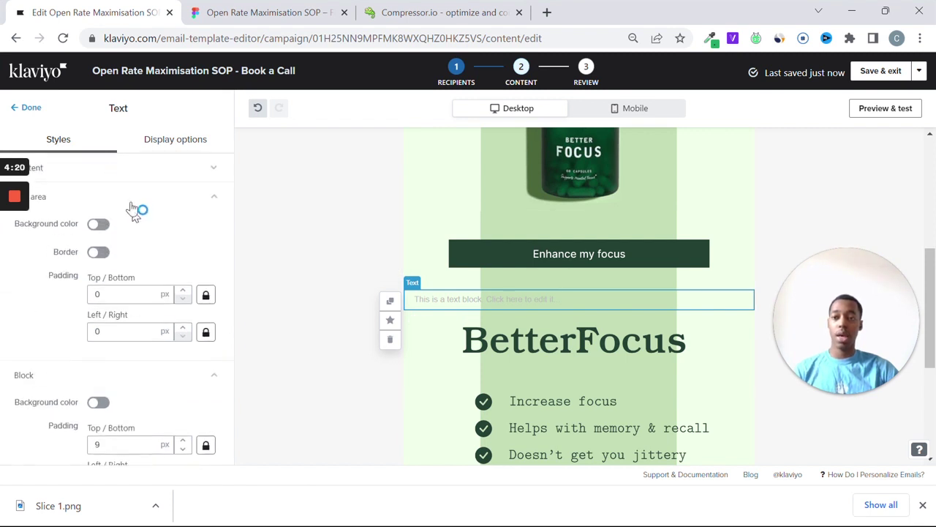
left_click(106, 175)
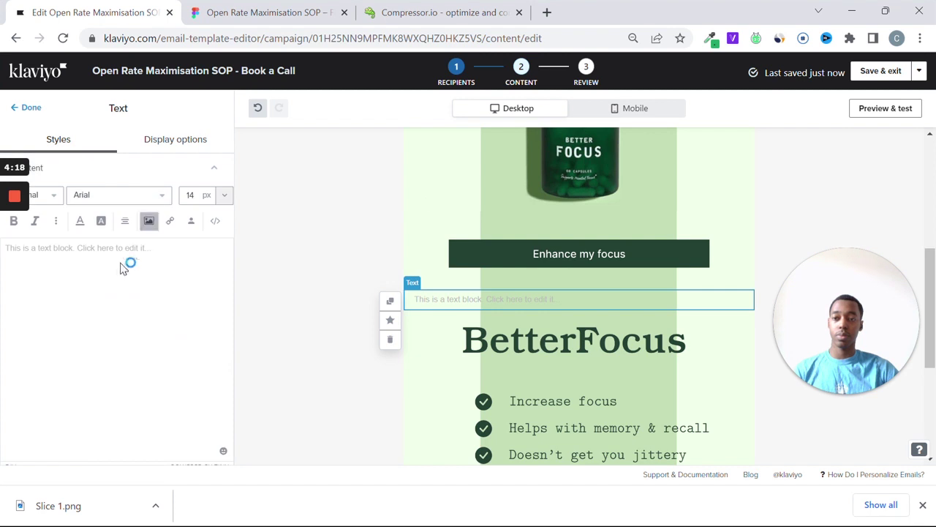
left_click_drag(151, 248, 4, 248)
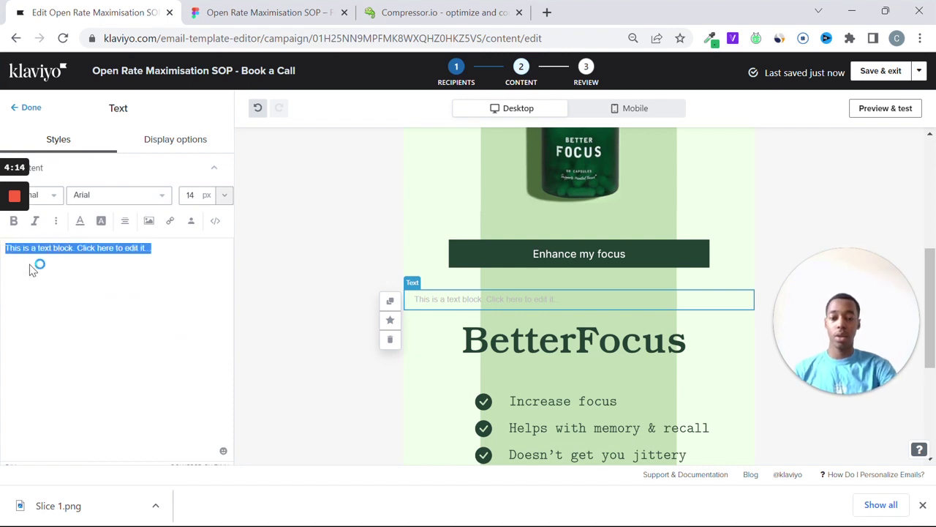
type("jgjvhvjhvjvj")
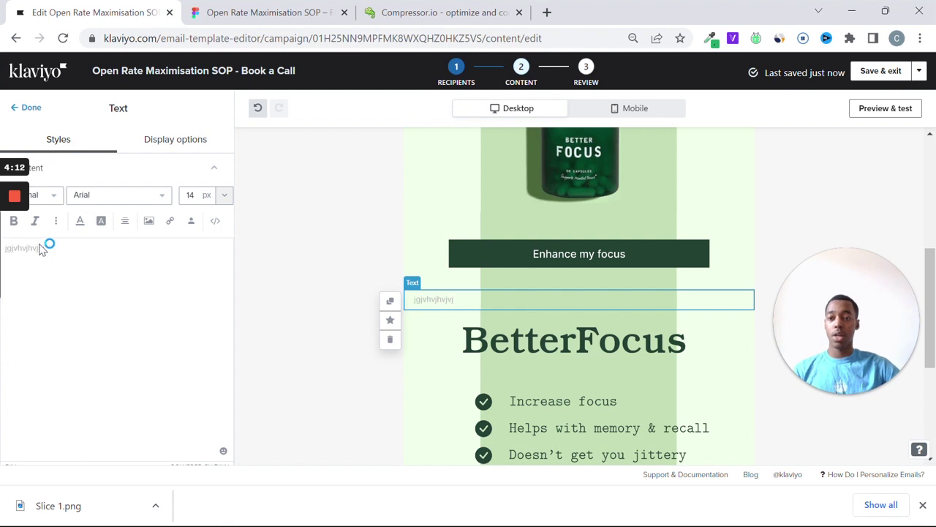
Centre the text and colour all of it near-black.
left_click(126, 223)
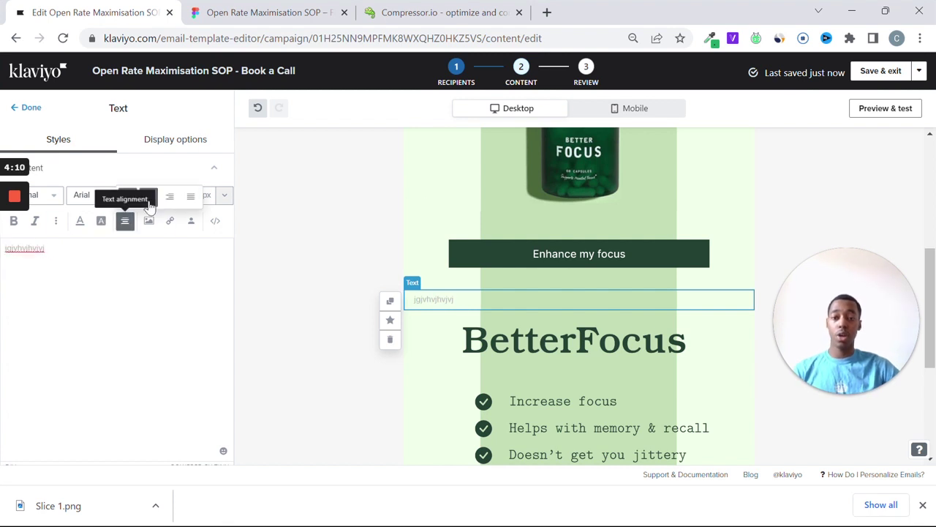
left_click(149, 196)
key("ctrl+a")
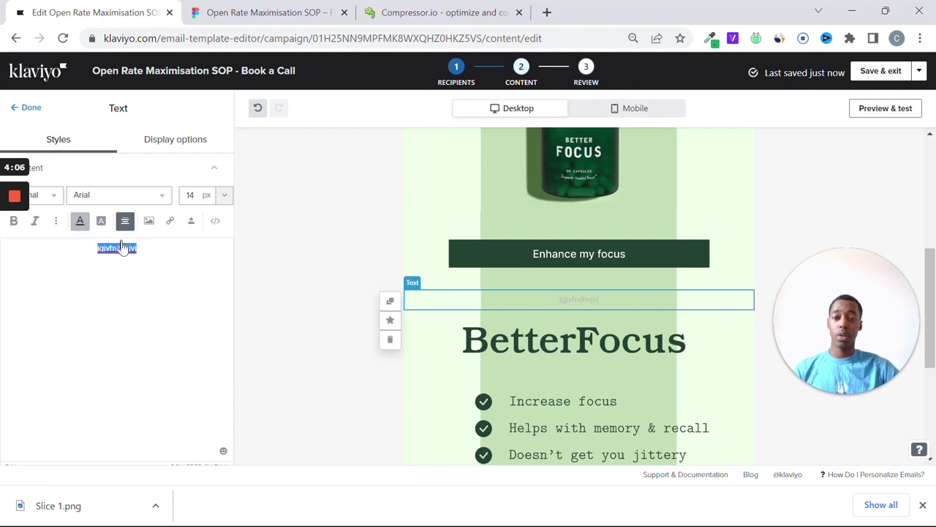
left_click(80, 220)
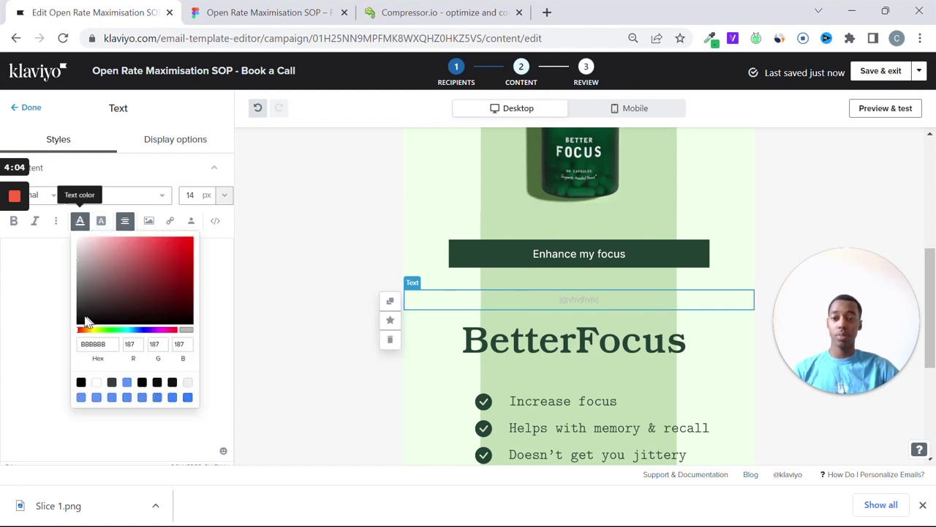
left_click_drag(84, 321, 79, 327)
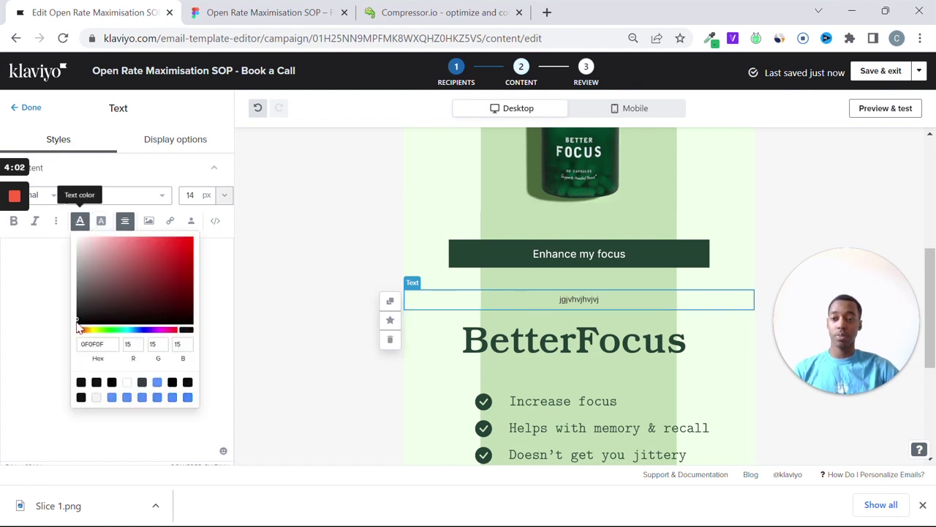
left_click(40, 311)
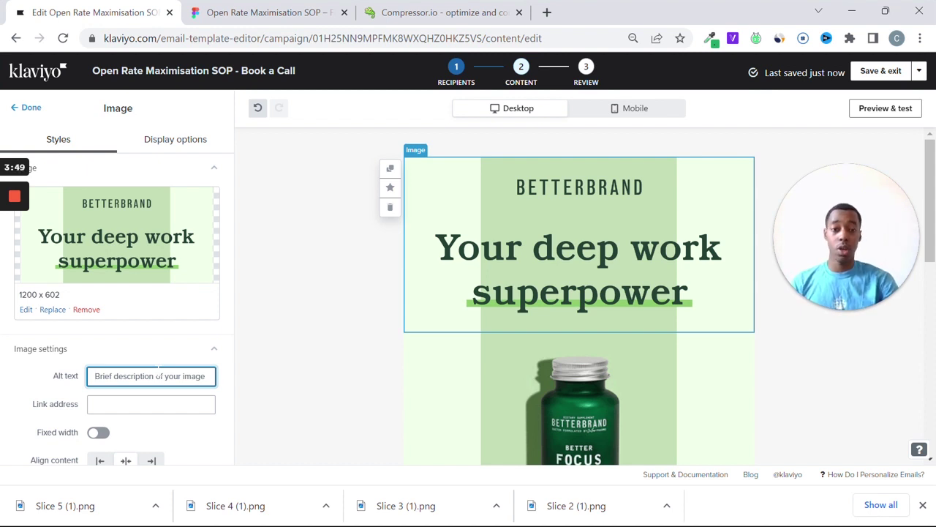
Enter 'your deep work' as the alt text for the hero image.
type("your ")
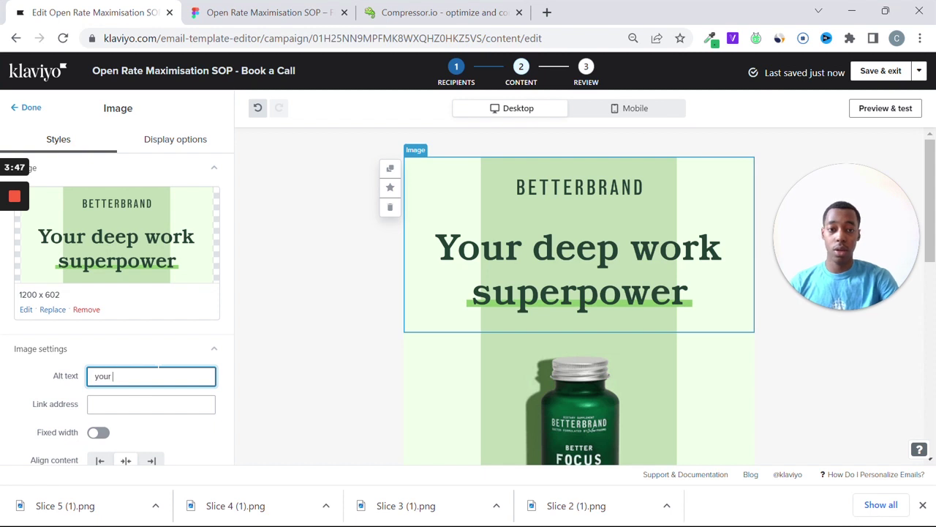
type("deep wo")
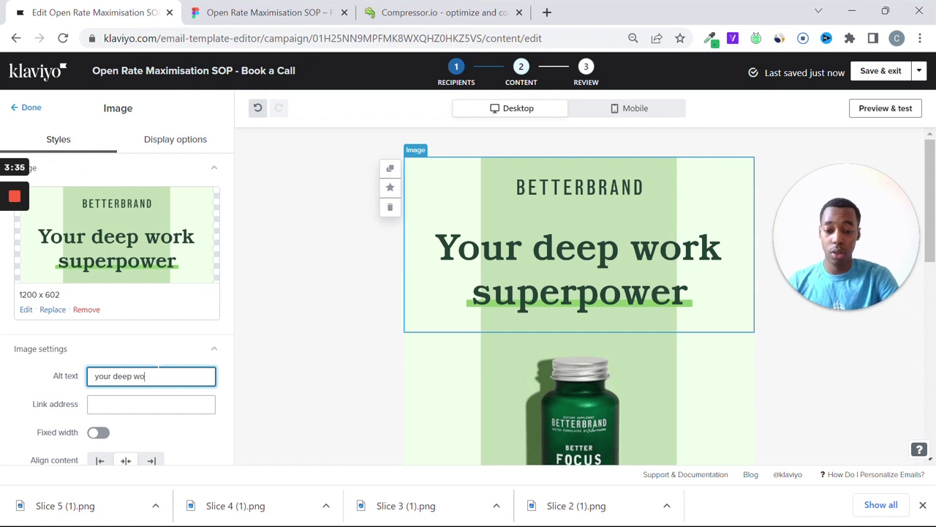
type("rk")
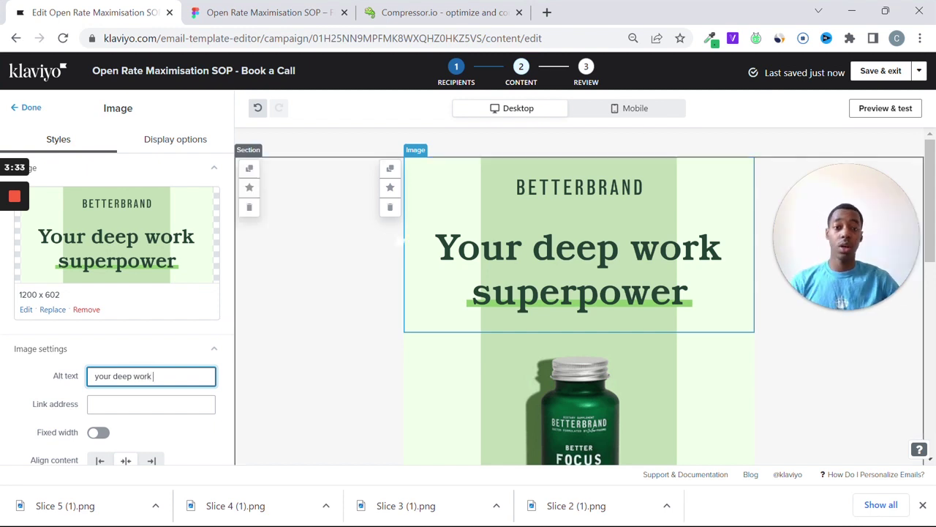
scroll(512, 234, "down", 3)
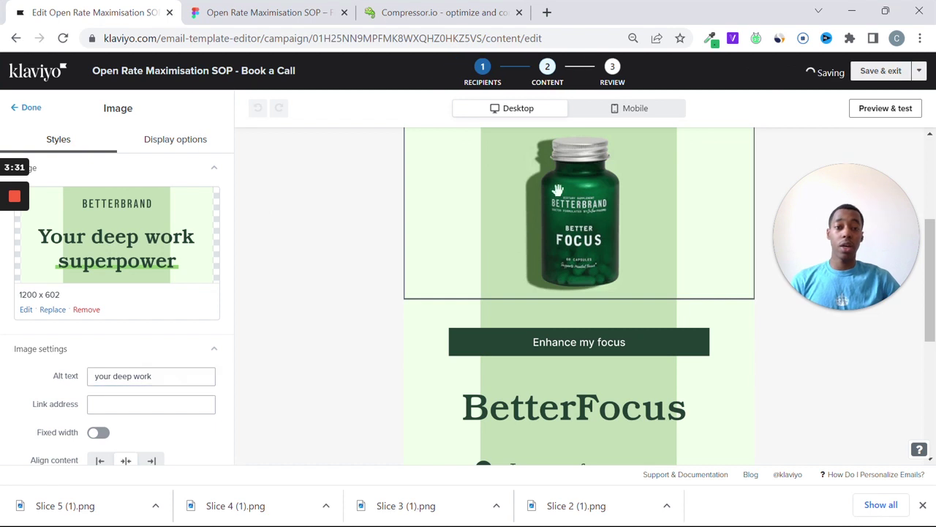
scroll(622, 342, "down", 2)
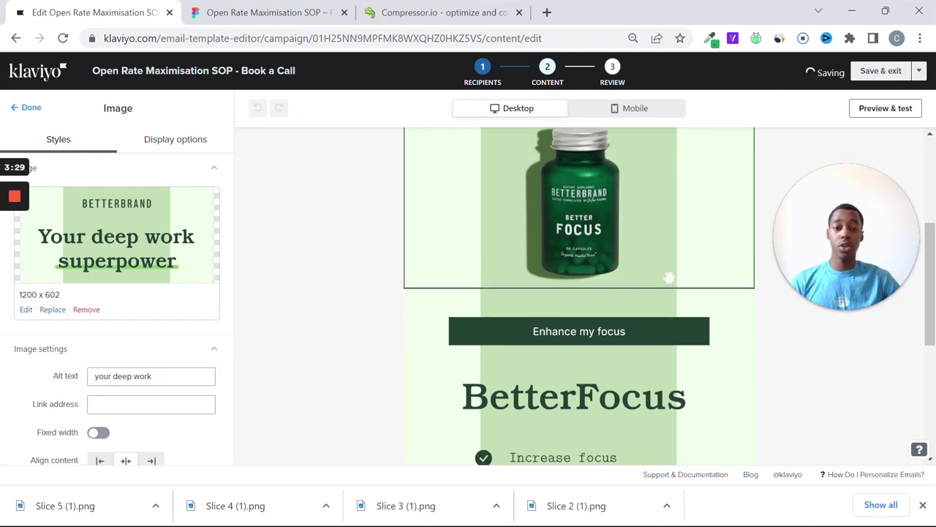
Select the 'Enhance my focus' button image and start adding a link address to it.
left_click(601, 200)
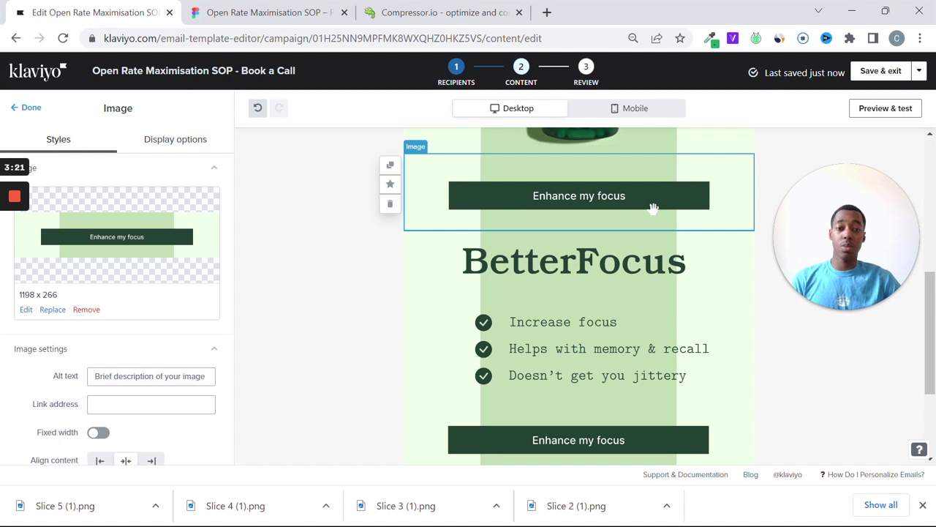
scroll(653, 208, "down", 3)
scroll(620, 324, "up", 5)
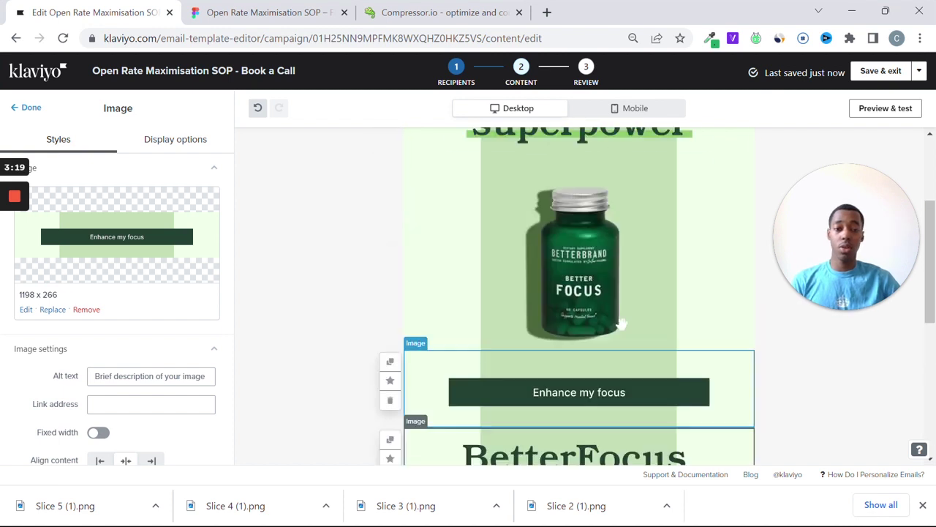
scroll(620, 324, "up", 3)
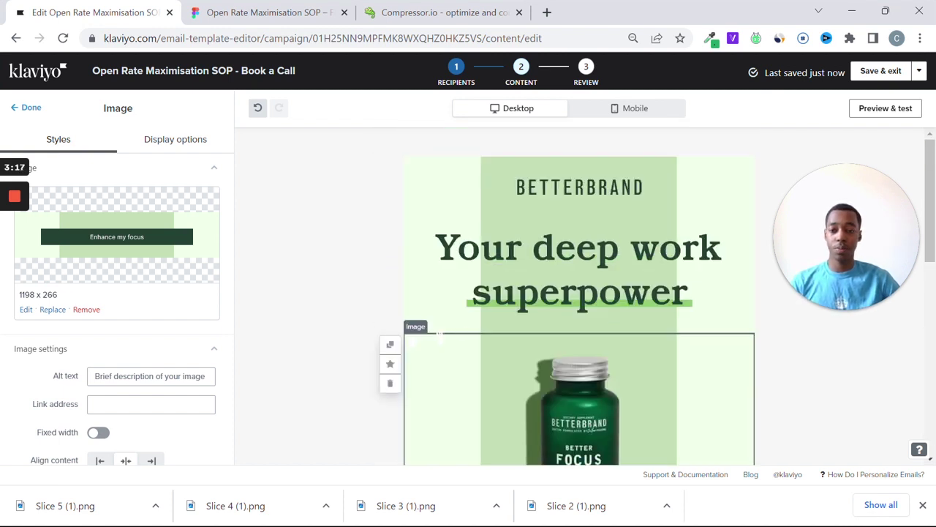
scroll(635, 344, "down", 2)
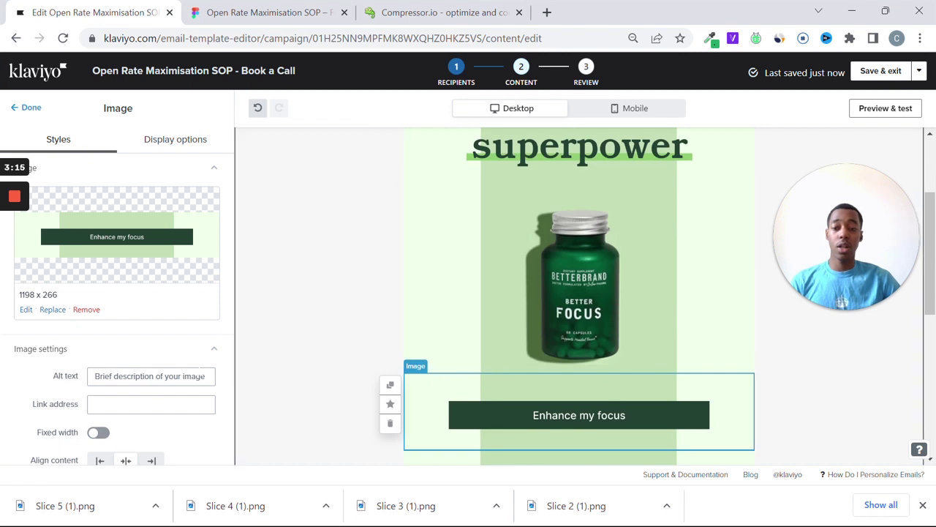
left_click(149, 404)
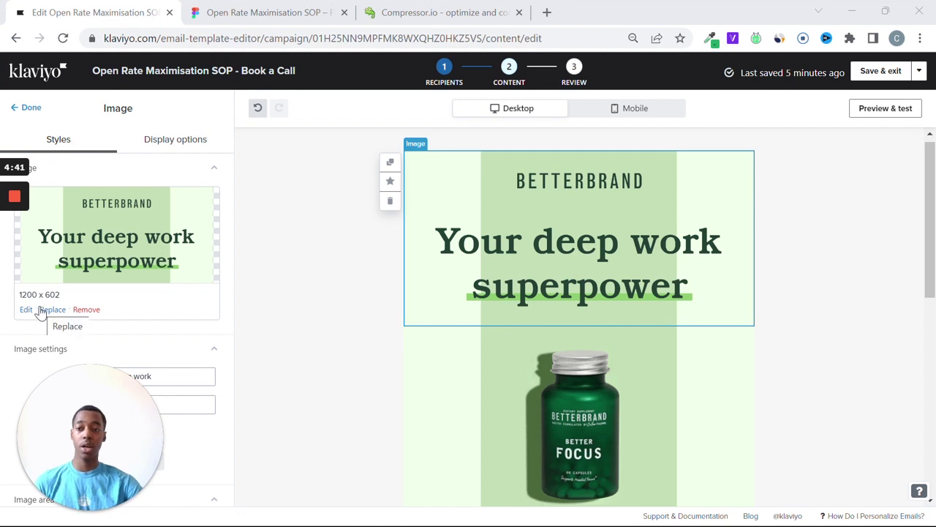
scroll(44, 311, "down", 5)
scroll(661, 292, "up", 2)
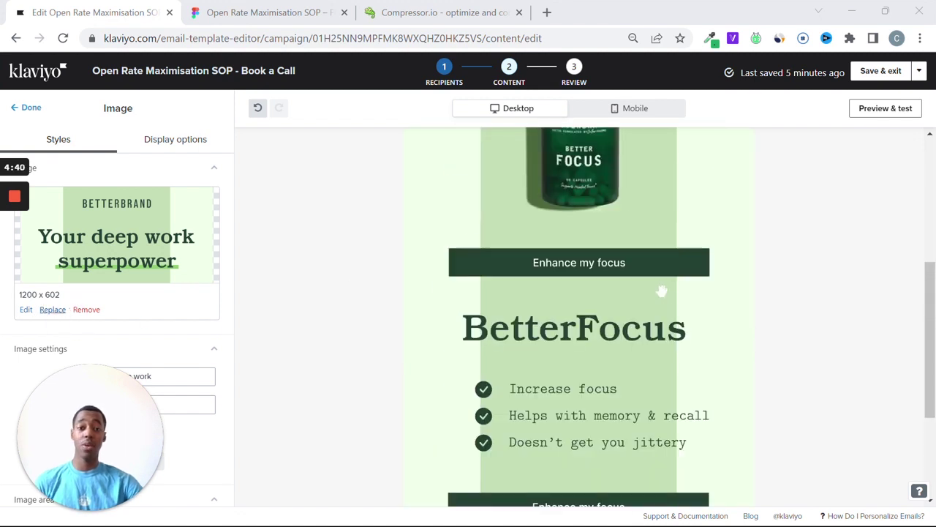
scroll(661, 291, "up", 1)
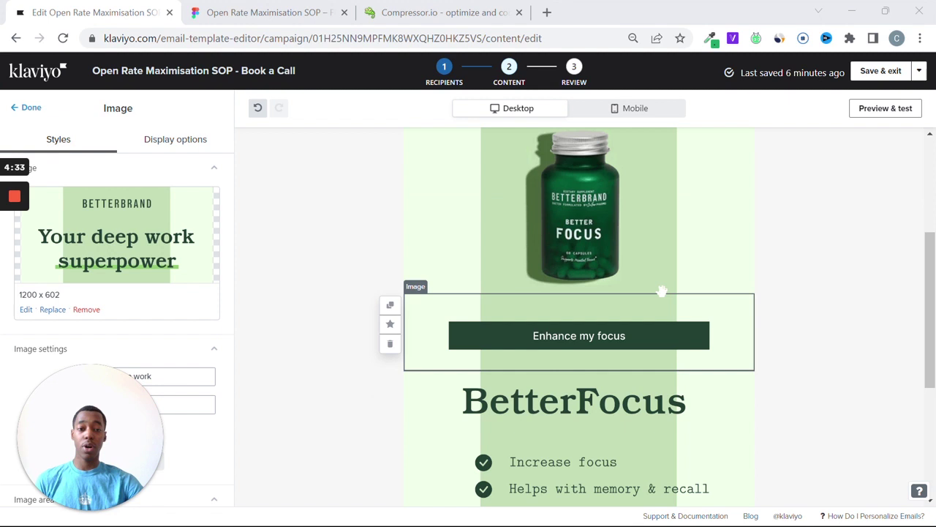
scroll(661, 291, "up", 3)
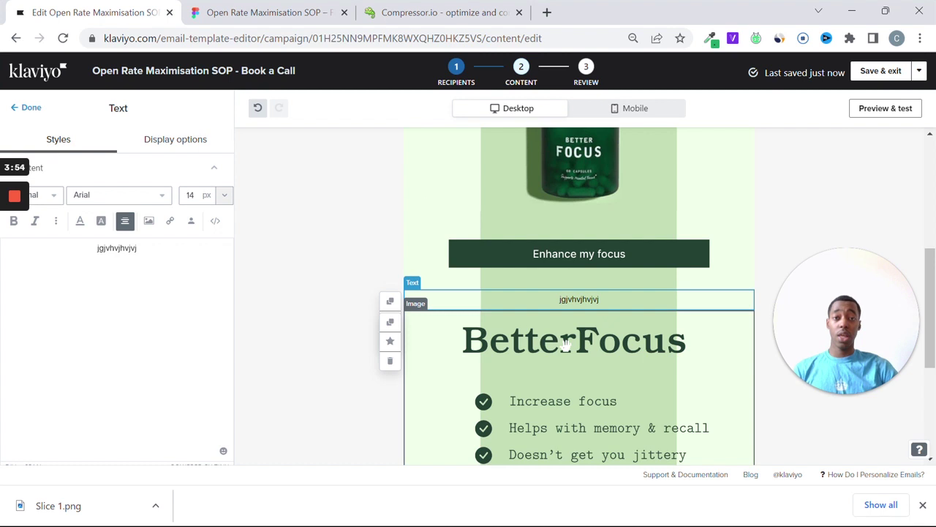
Preview the Book a Call email and bring up the Send Test recipients form.
left_click(907, 109)
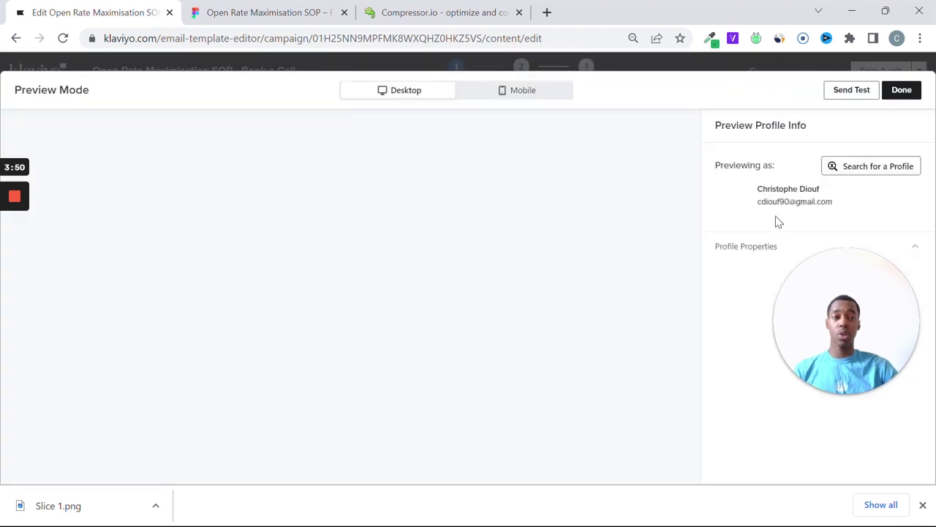
left_click(842, 95)
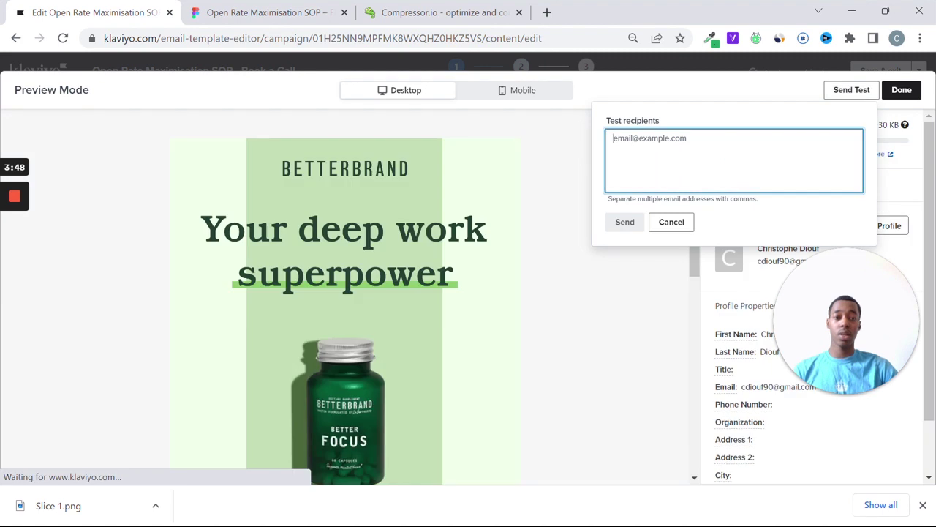